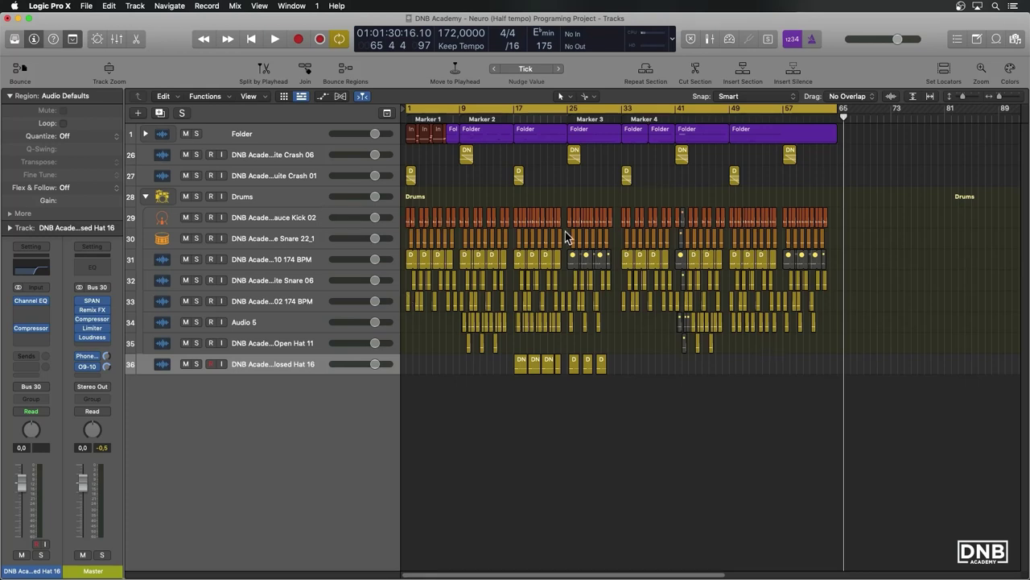
Select the Drums folder track and open the Master's Remix FX plugin, moving it off the Drums regions.
{"action": "left_click", "coordinate": [286, 201]}
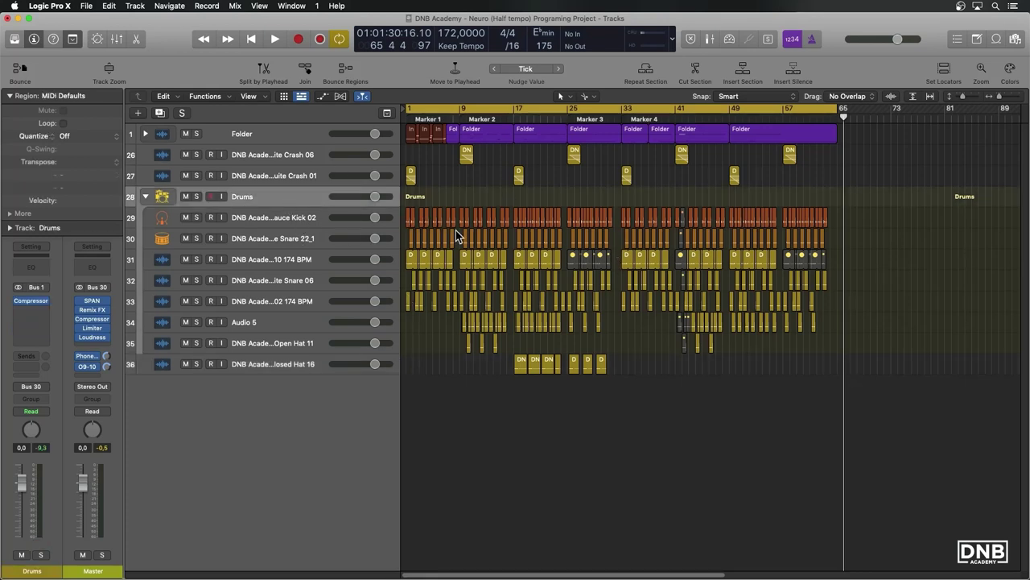
{"action": "left_click", "coordinate": [94, 310]}
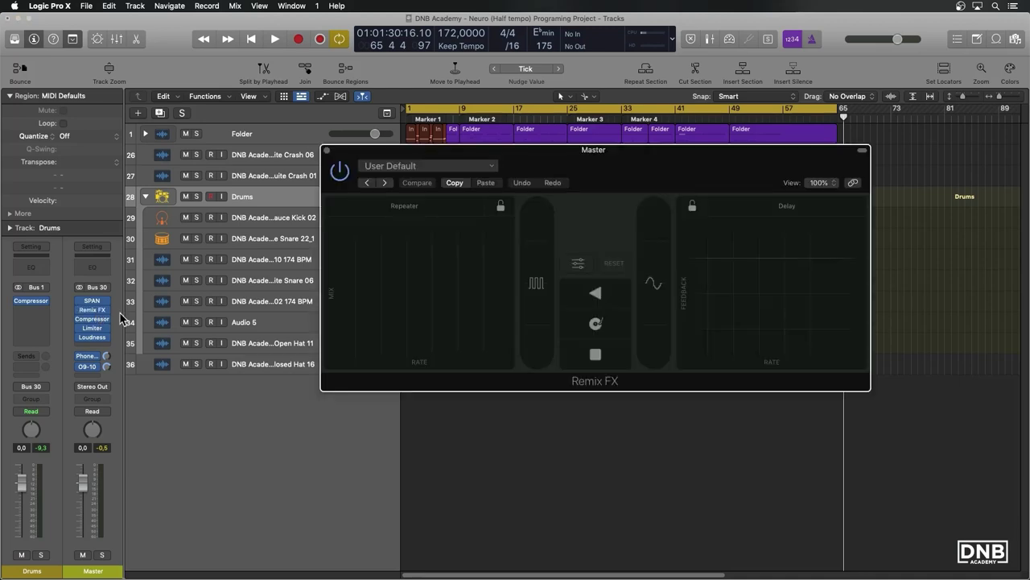
{"action": "left_click_drag", "start_coordinate": [553, 164], "coordinate": [678, 333]}
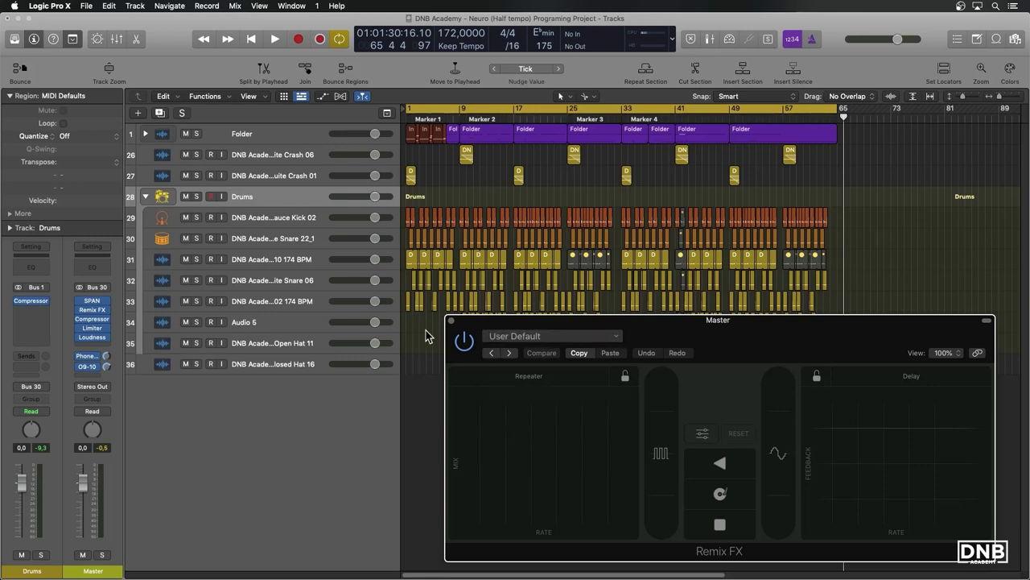
{"action": "left_click", "coordinate": [94, 311]}
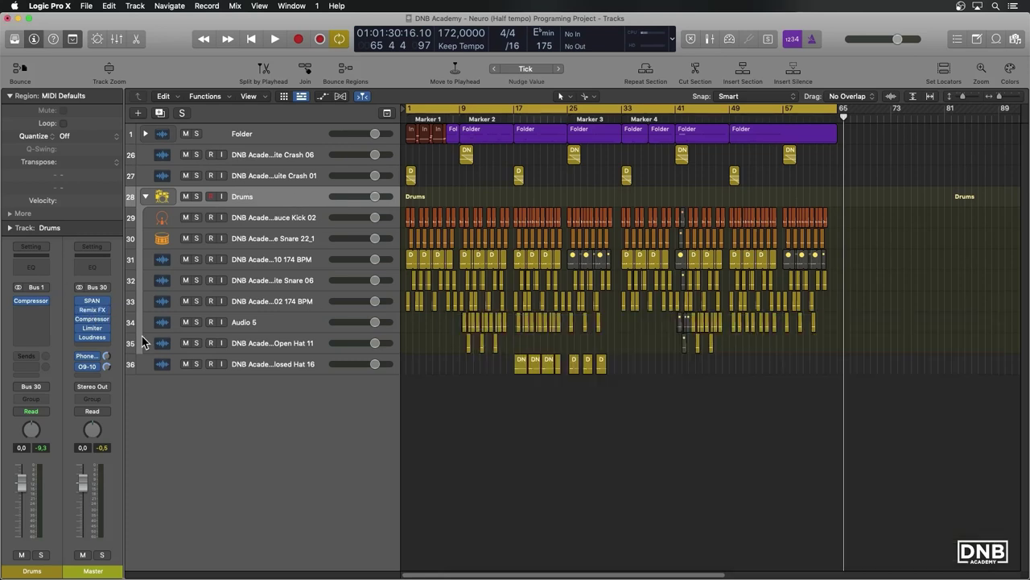
{"action": "left_click", "coordinate": [93, 311]}
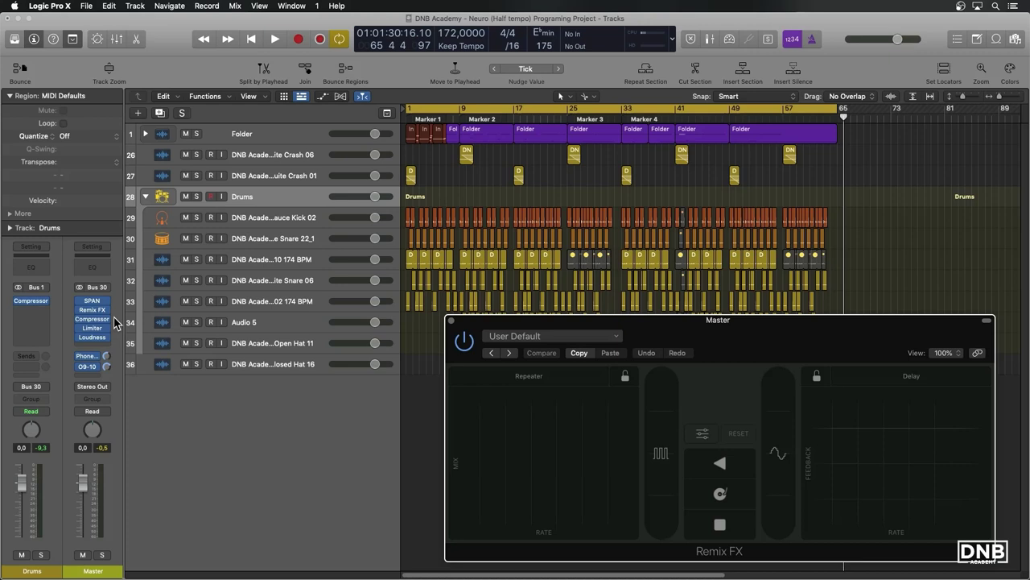
Nudge the Remix FX window slightly left, reopen it, and solo the Drums track.
{"action": "left_click", "coordinate": [276, 204]}
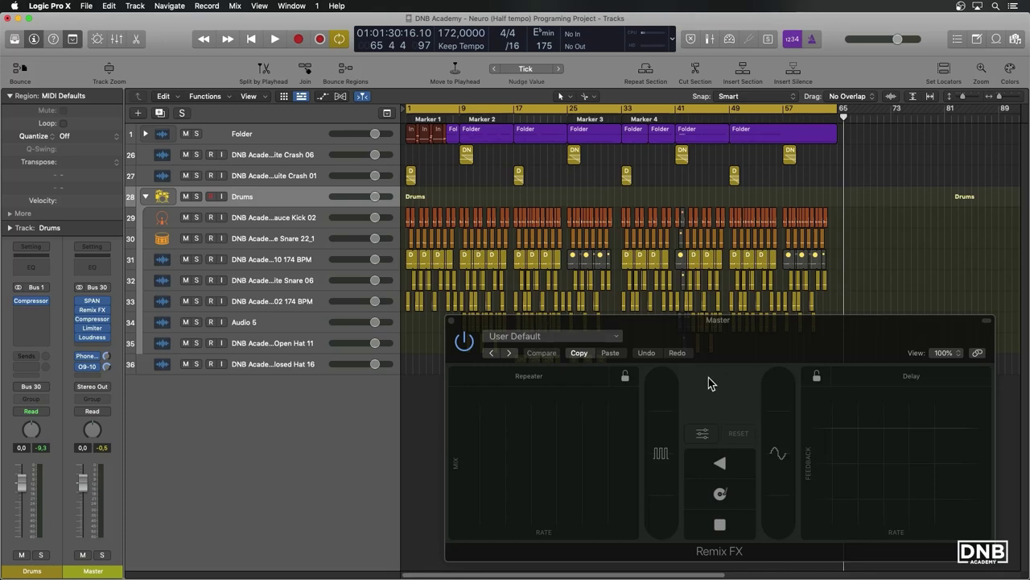
{"action": "left_click_drag", "start_coordinate": [544, 322], "coordinate": [506, 319]}
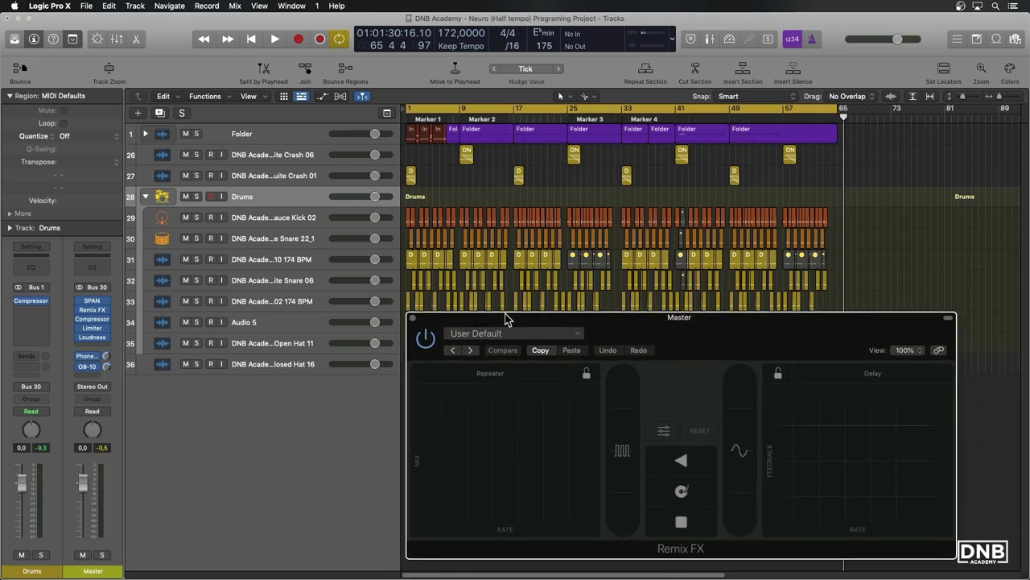
{"action": "left_click", "coordinate": [93, 311]}
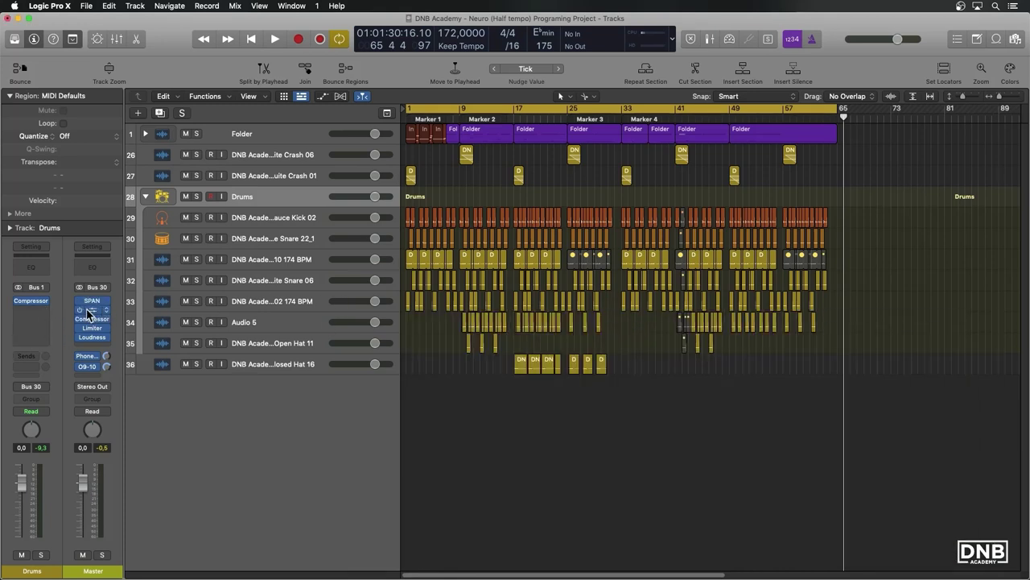
{"action": "left_click", "coordinate": [90, 311]}
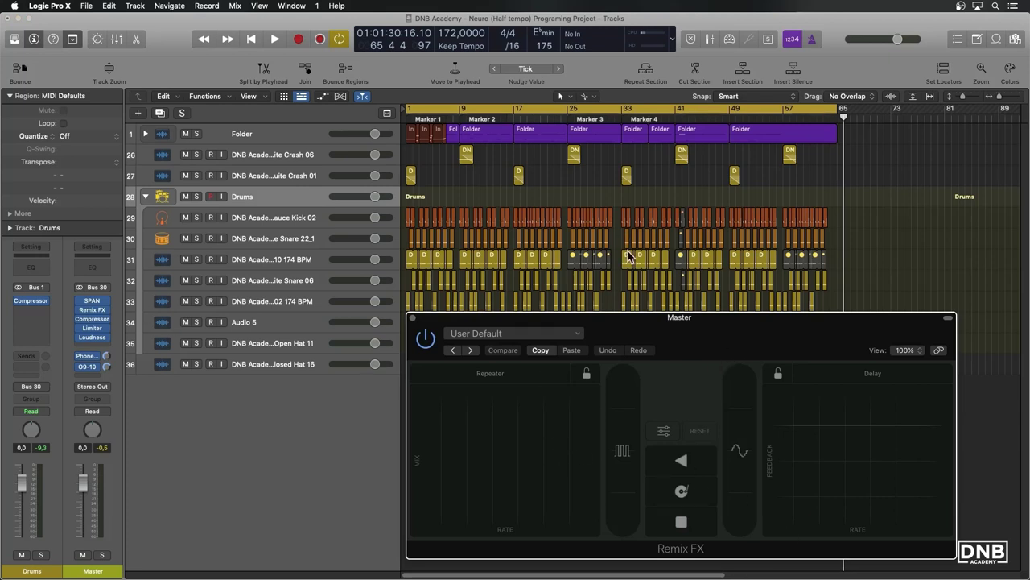
{"action": "left_click", "coordinate": [197, 197]}
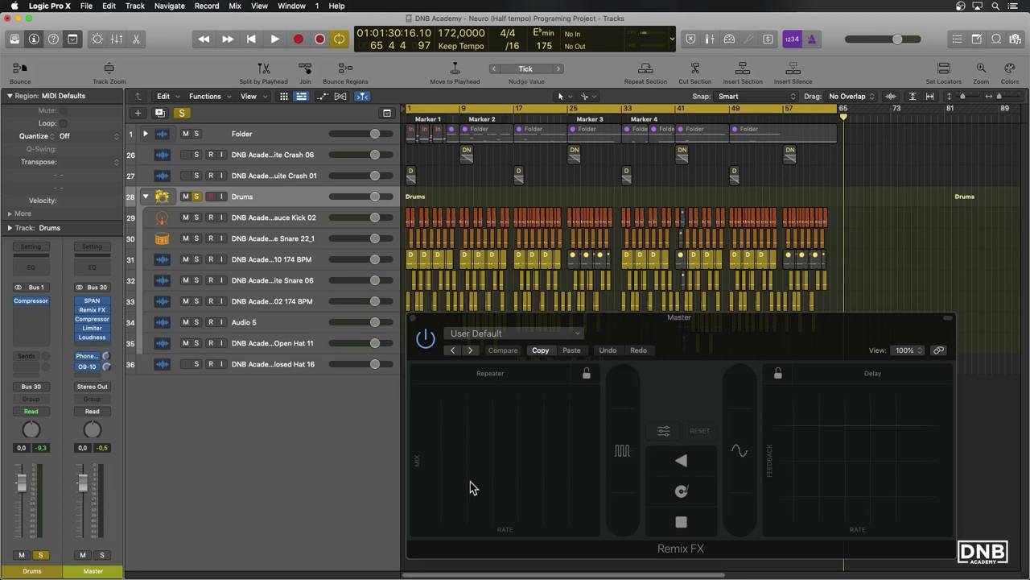
Start playback and perform Repeater, Gater, Reverse and Stop effects over the soloed drums.
{"action": "key", "text": "space"}
{"action": "mouse_move", "coordinate": [505, 450]}
{"action": "left_mouse_down"}
{"action": "mouse_move", "coordinate": [501, 435]}
{"action": "mouse_move", "coordinate": [528, 447]}
{"action": "mouse_move", "coordinate": [554, 427]}
{"action": "mouse_move", "coordinate": [524, 435]}
{"action": "mouse_move", "coordinate": [527, 395]}
{"action": "mouse_move", "coordinate": [492, 449]}
{"action": "mouse_move", "coordinate": [480, 434]}
{"action": "mouse_move", "coordinate": [485, 453]}
{"action": "mouse_move", "coordinate": [501, 435]}
{"action": "mouse_move", "coordinate": [485, 451]}
{"action": "mouse_move", "coordinate": [503, 451]}
{"action": "mouse_move", "coordinate": [496, 438]}
{"action": "mouse_move", "coordinate": [507, 445]}
{"action": "left_mouse_up"}
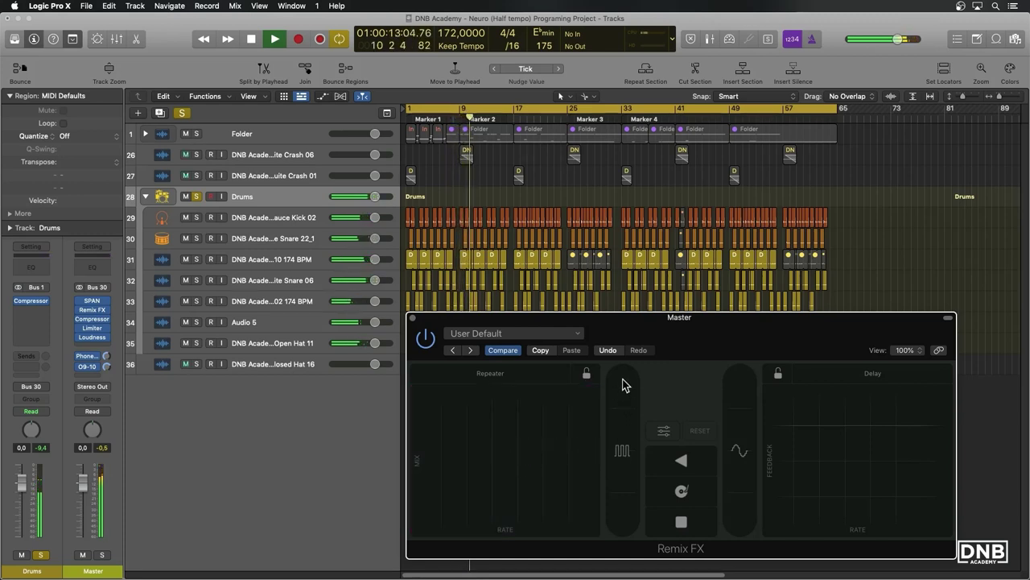
{"action": "left_click_drag", "start_coordinate": [625, 393], "coordinate": [622, 422]}
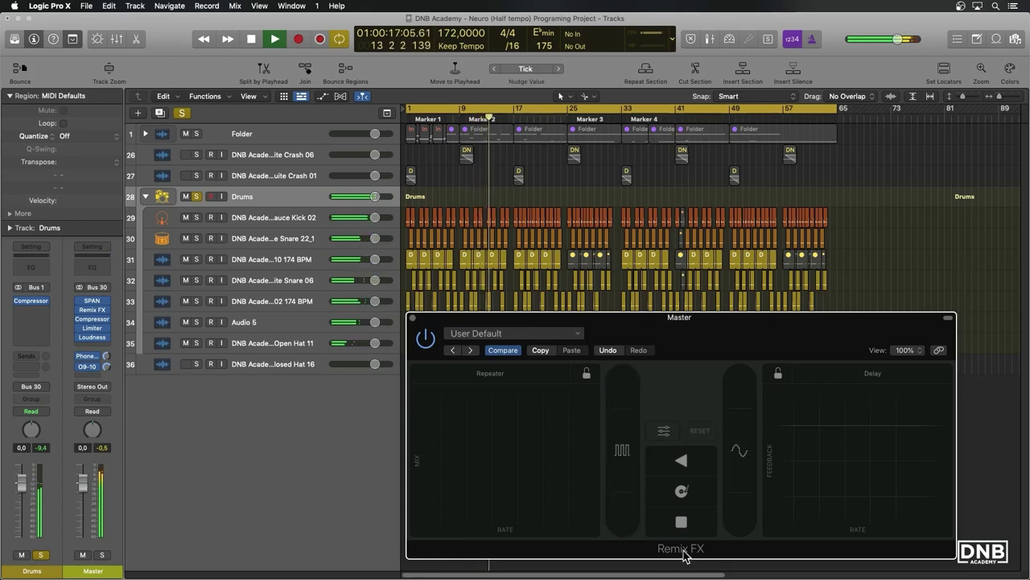
{"action": "left_click_drag", "start_coordinate": [669, 465], "coordinate": [702, 470]}
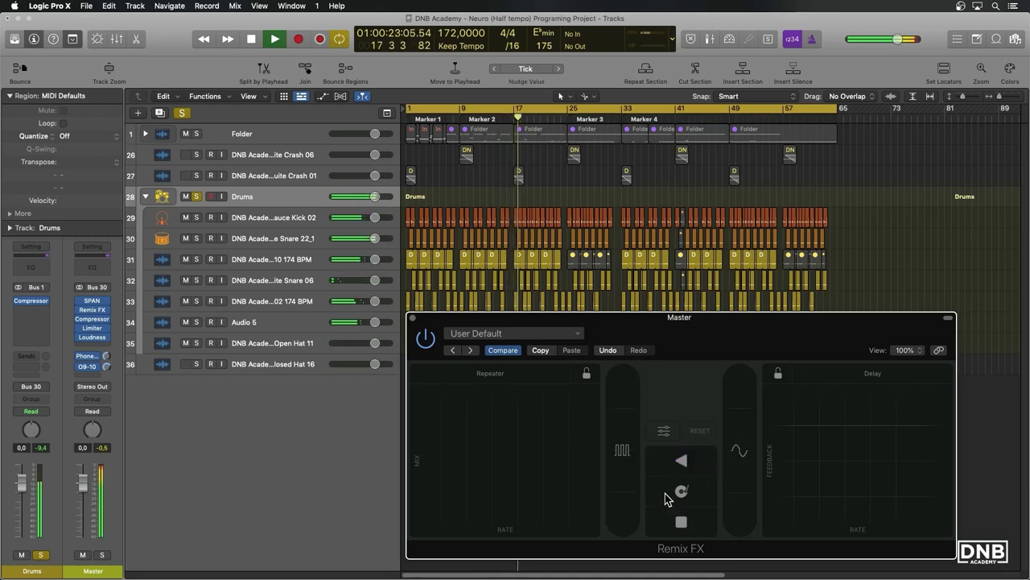
{"action": "left_click_drag", "start_coordinate": [661, 519], "coordinate": [662, 518]}
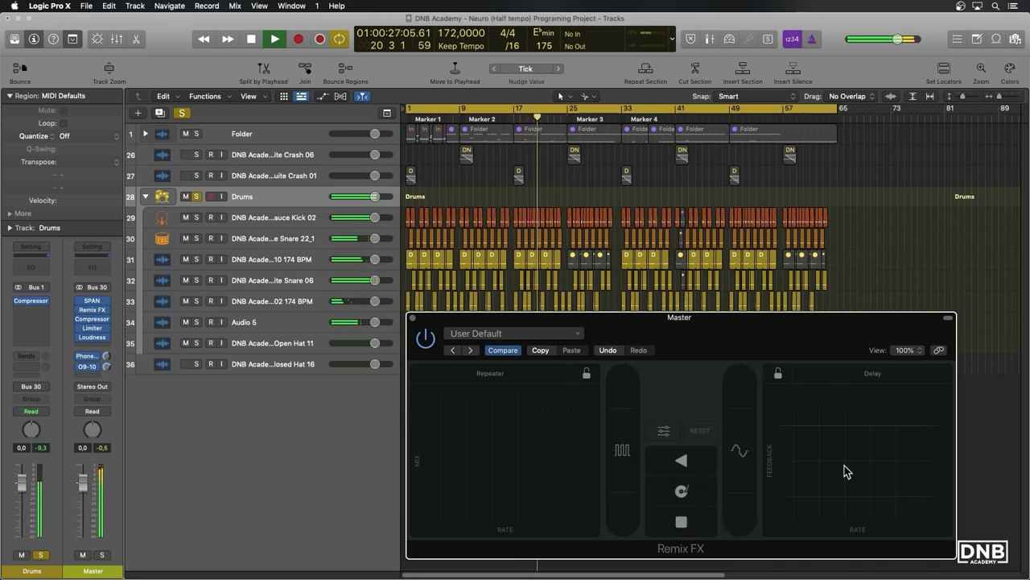
Throw three Delay pad echoes with varying settings, then stop playback.
{"action": "left_click_drag", "start_coordinate": [845, 469], "coordinate": [844, 447]}
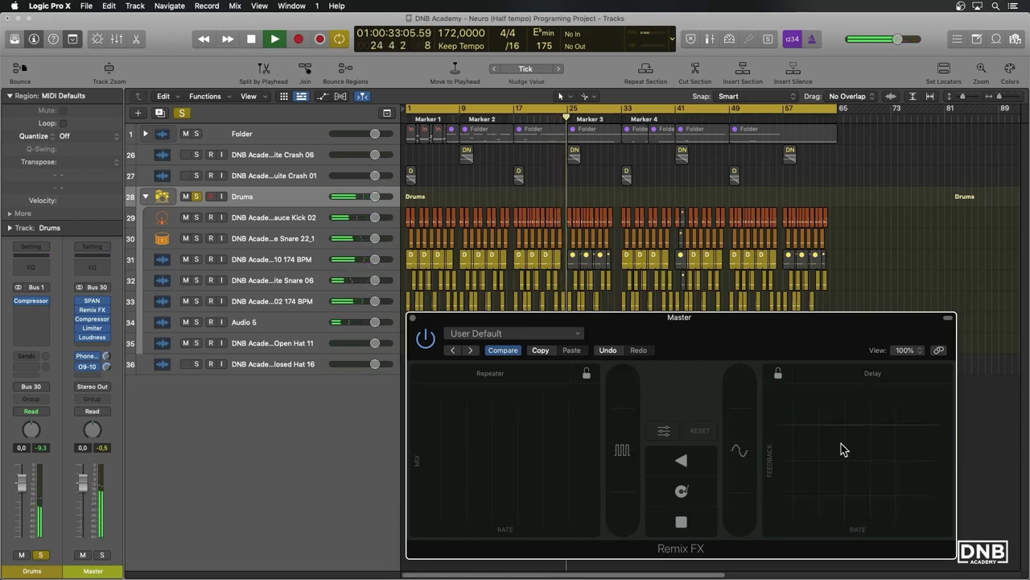
{"action": "mouse_move", "coordinate": [911, 423]}
{"action": "left_mouse_down"}
{"action": "mouse_move", "coordinate": [911, 414]}
{"action": "mouse_move", "coordinate": [906, 427]}
{"action": "left_mouse_up"}
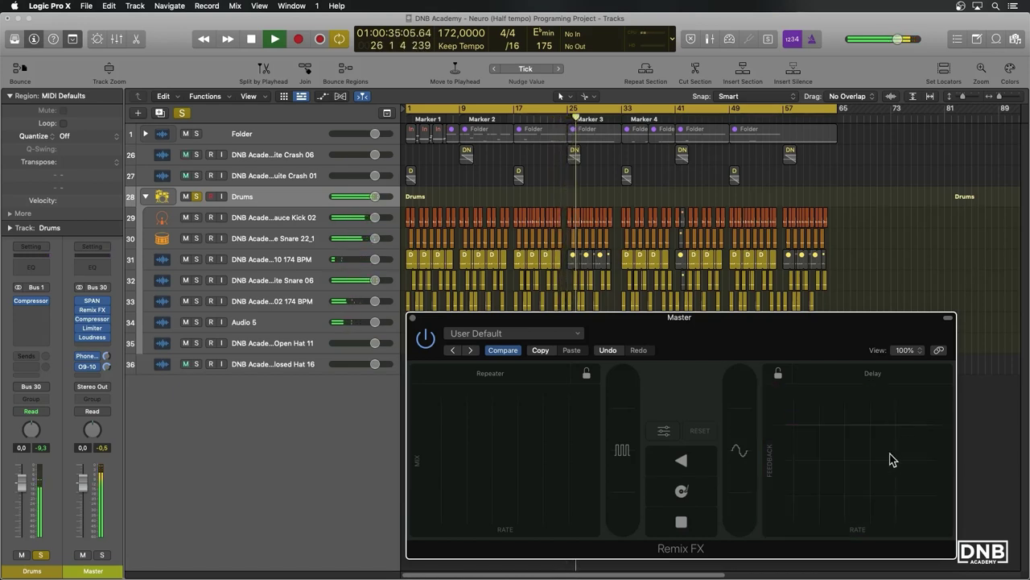
{"action": "left_click_drag", "start_coordinate": [841, 416], "coordinate": [833, 450]}
{"action": "key", "text": "space"}
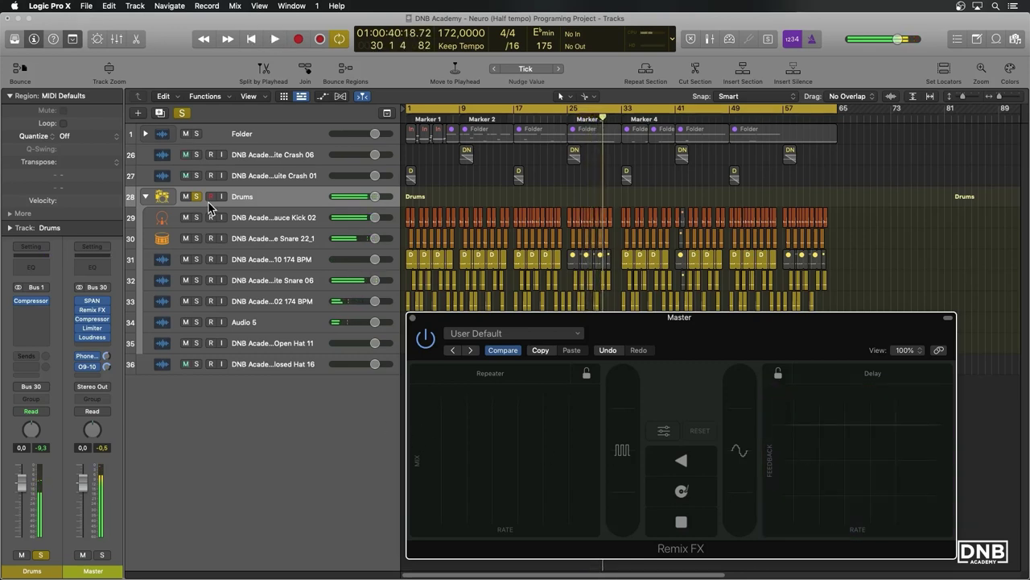
Turn Solo off on the Drums folder track.
{"action": "left_click", "coordinate": [198, 198]}
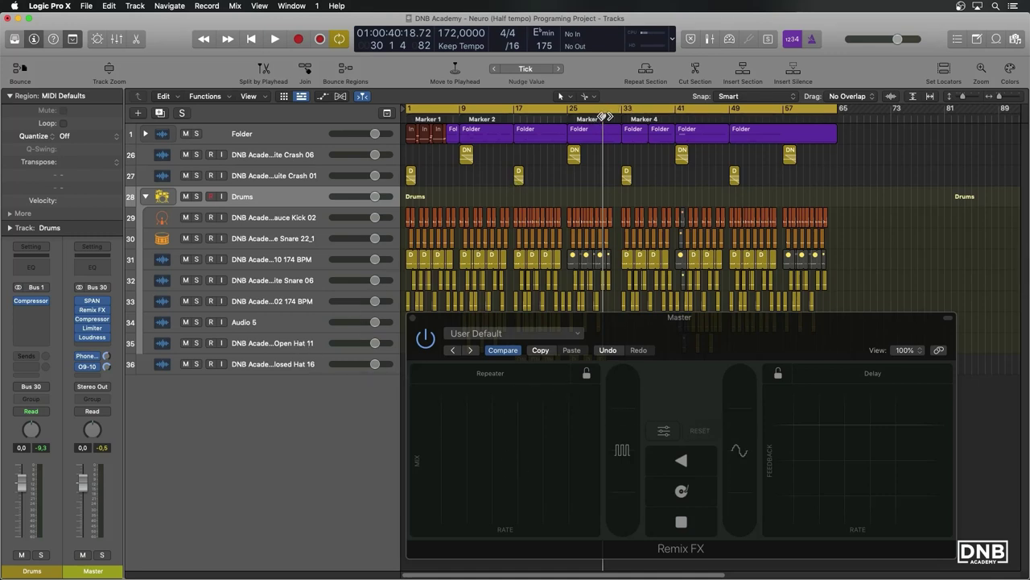
Play from the project start, performing delay, repeater, gate, reverse and a filter sweep on the mix.
{"action": "left_click_drag", "start_coordinate": [600, 112], "coordinate": [408, 113]}
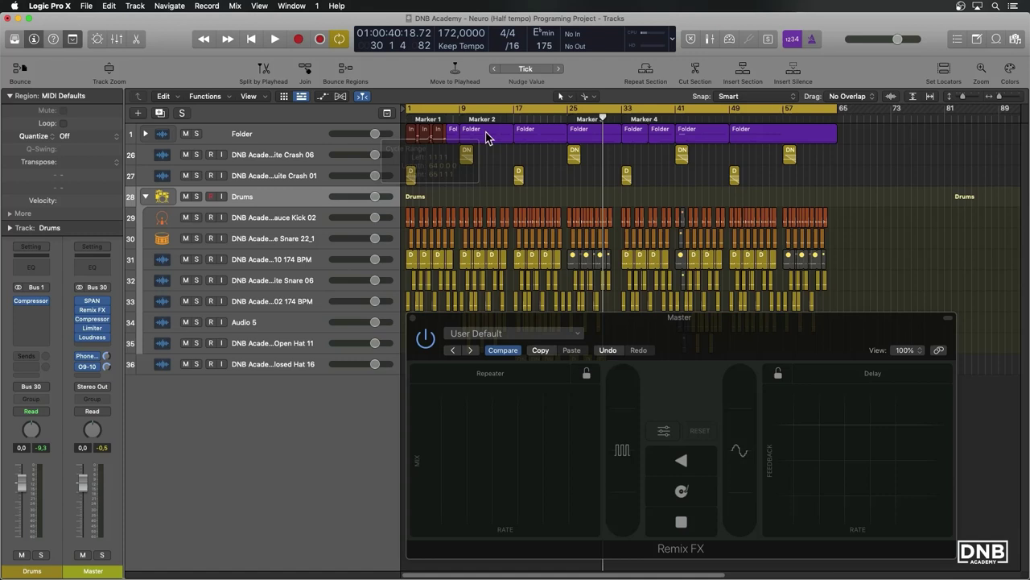
{"action": "key", "text": "space"}
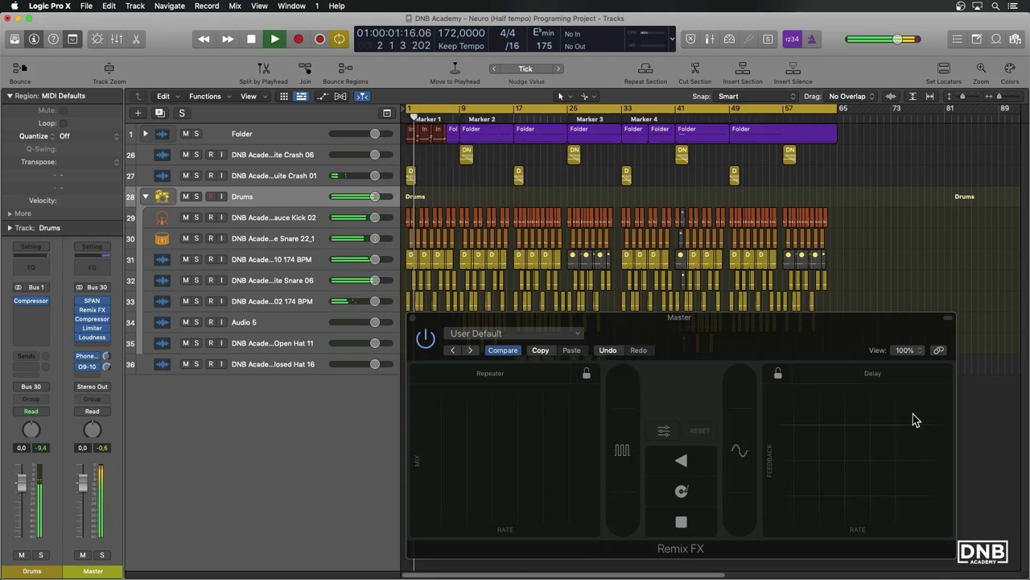
{"action": "left_click_drag", "start_coordinate": [913, 414], "coordinate": [914, 420]}
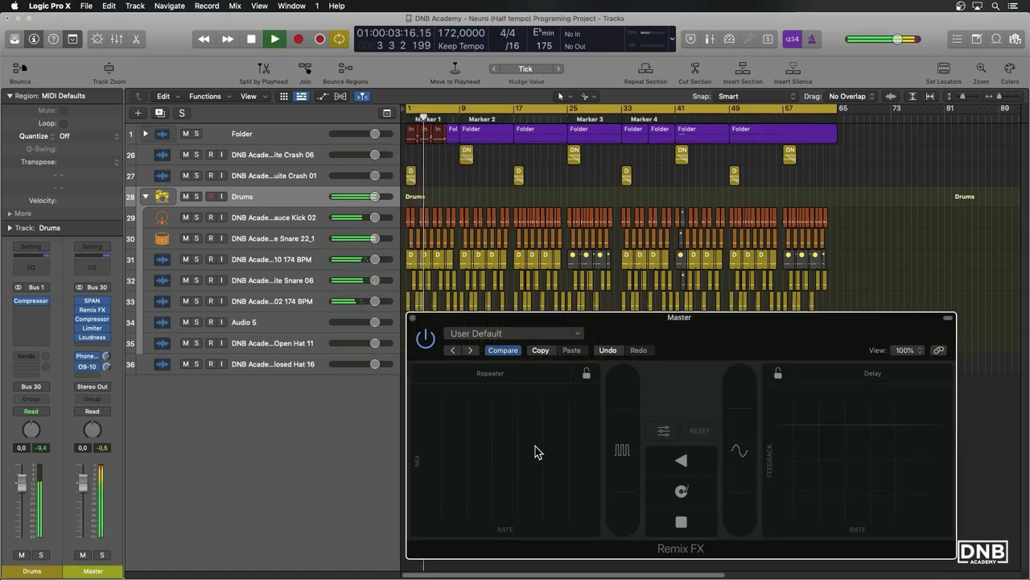
{"action": "left_click_drag", "start_coordinate": [536, 451], "coordinate": [541, 442]}
{"action": "mouse_move", "coordinate": [628, 460]}
{"action": "left_mouse_down"}
{"action": "mouse_move", "coordinate": [617, 448]}
{"action": "mouse_move", "coordinate": [616, 462]}
{"action": "left_mouse_up"}
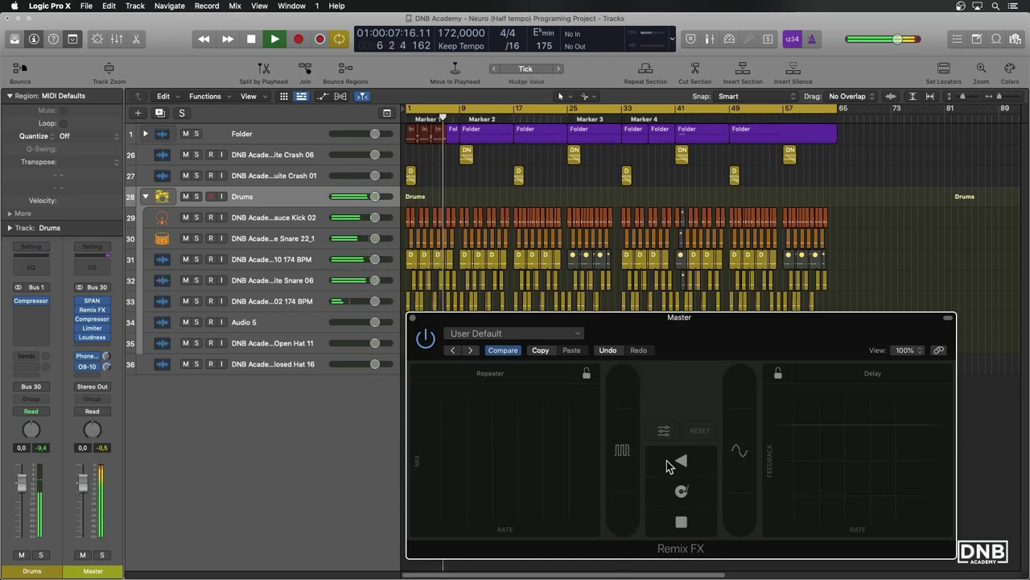
{"action": "left_click_drag", "start_coordinate": [681, 460], "coordinate": [681, 461]}
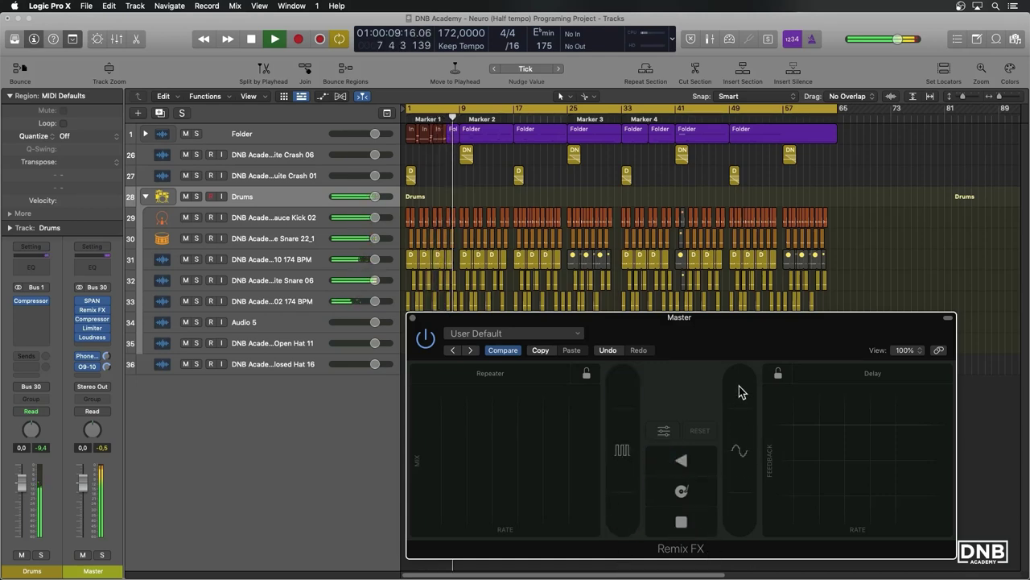
{"action": "left_click_drag", "start_coordinate": [741, 391], "coordinate": [749, 523]}
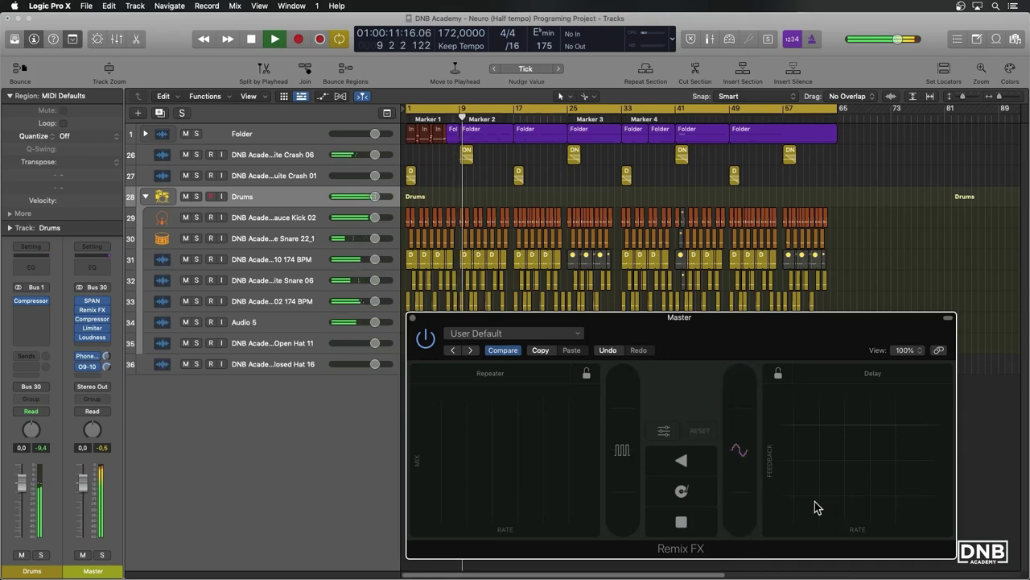
{"action": "left_click_drag", "start_coordinate": [834, 476], "coordinate": [891, 425]}
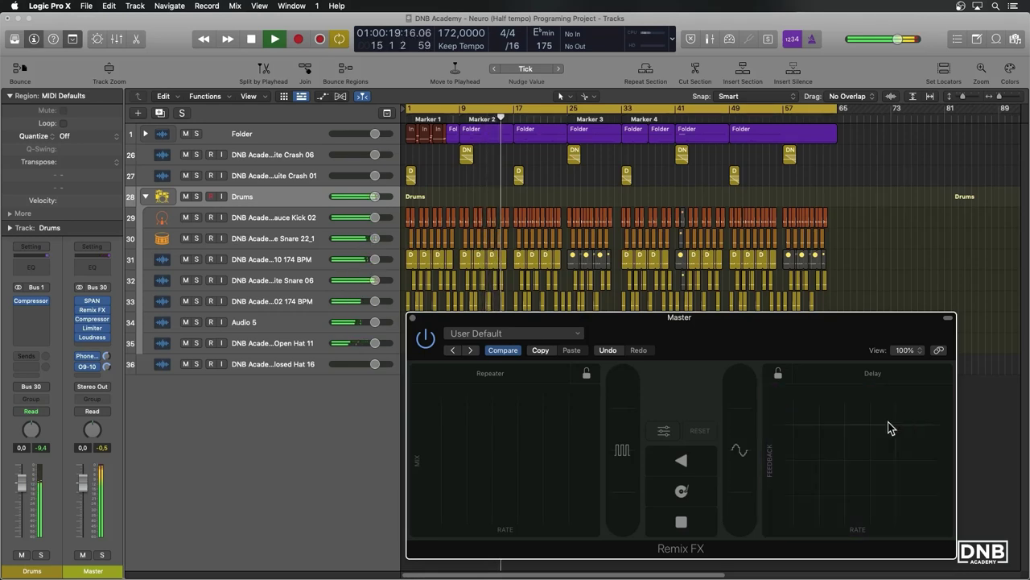
Reverse the mix, sweep a stutter down, tap several repeater stutters, then throw a quick delay.
{"action": "left_click_drag", "start_coordinate": [667, 468], "coordinate": [667, 468]}
{"action": "left_click_drag", "start_coordinate": [620, 389], "coordinate": [620, 519]}
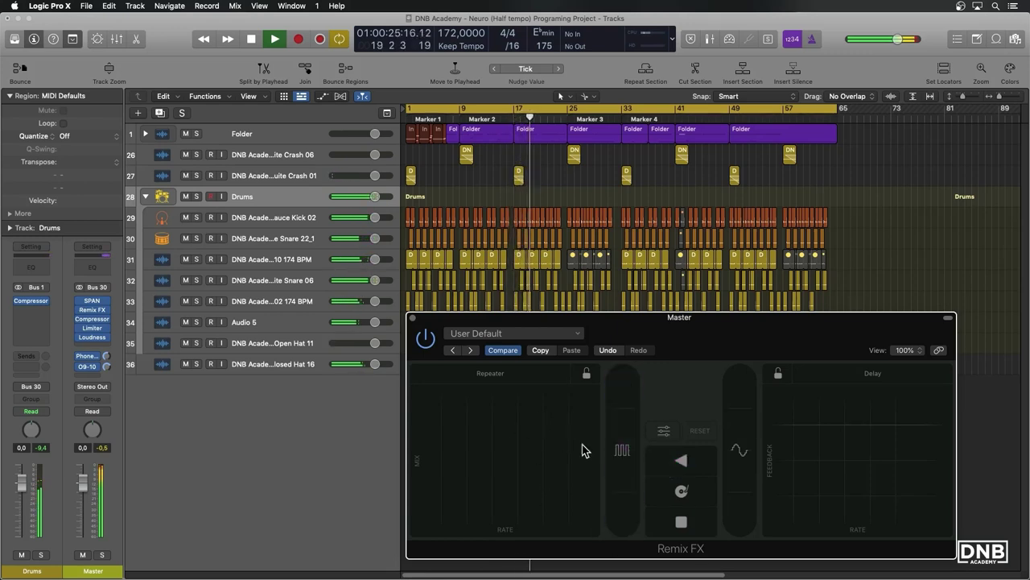
{"action": "left_click_drag", "start_coordinate": [587, 449], "coordinate": [500, 476]}
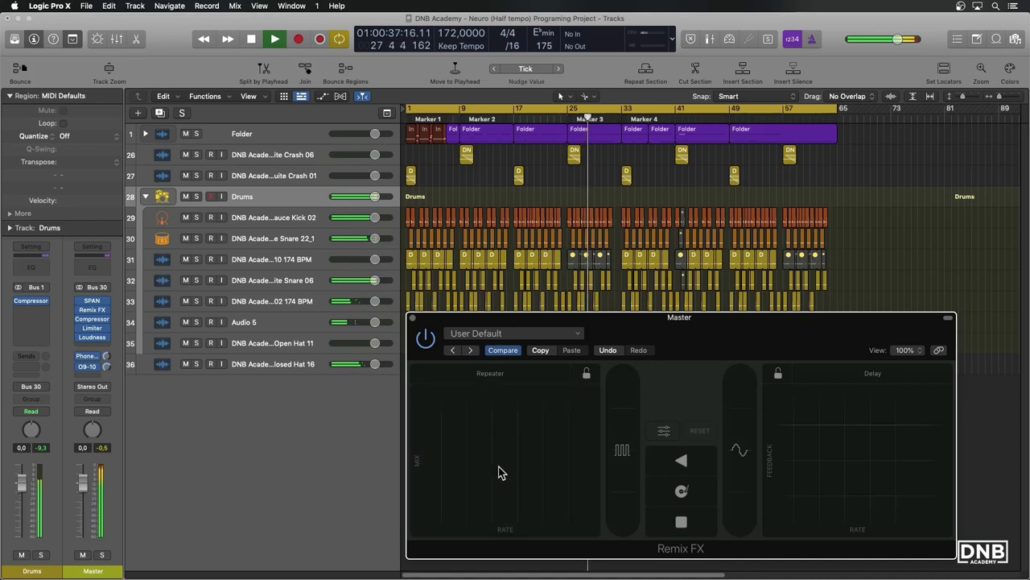
{"action": "left_click", "coordinate": [477, 463]}
{"action": "mouse_move", "coordinate": [511, 467]}
{"action": "left_mouse_down"}
{"action": "mouse_move", "coordinate": [492, 460]}
{"action": "mouse_move", "coordinate": [505, 461]}
{"action": "left_mouse_up"}
{"action": "left_click", "coordinate": [504, 464]}
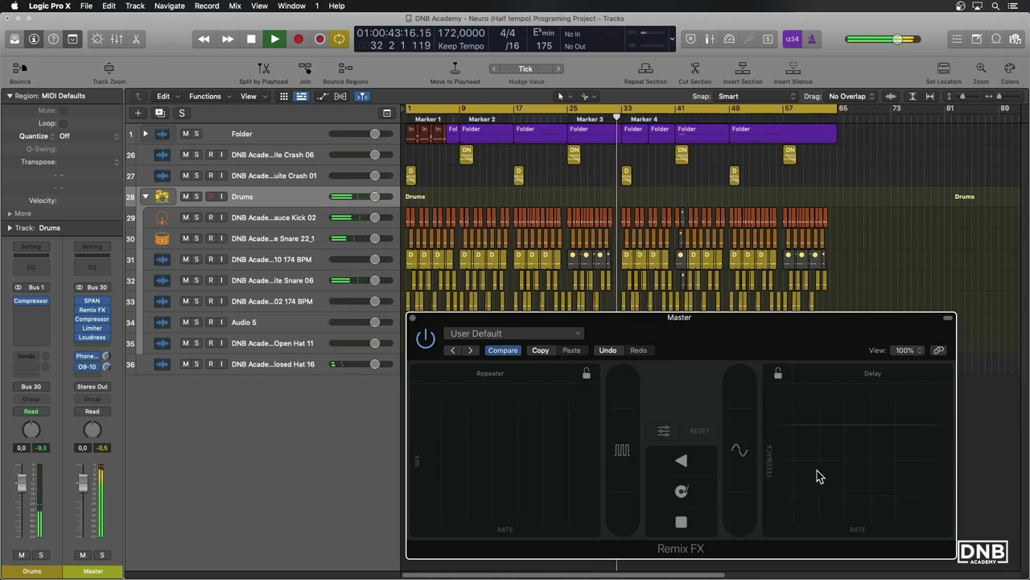
{"action": "left_click", "coordinate": [793, 386]}
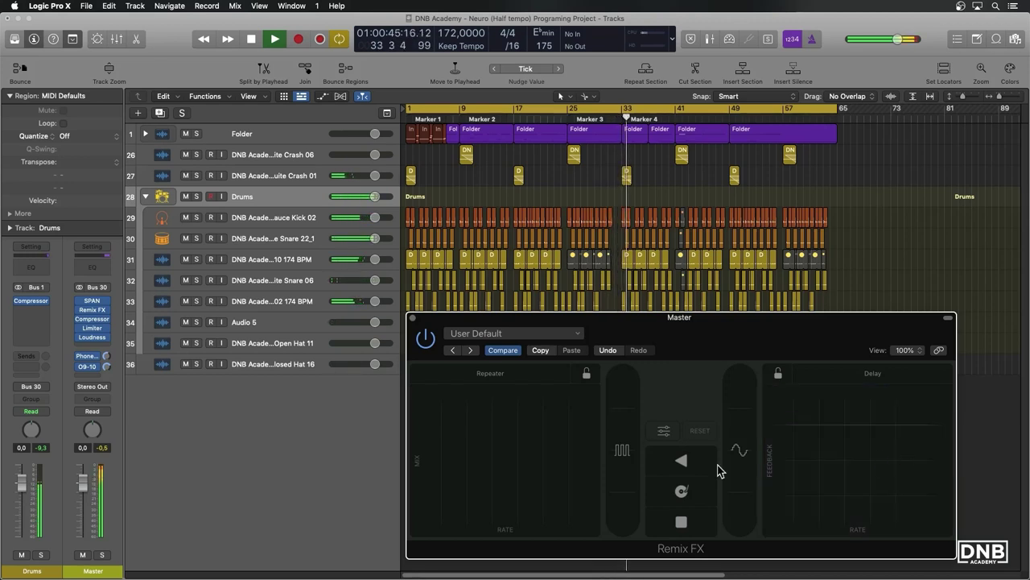
Tap a delay throw, hold and sweep repeater stutters across rates, then sweep the filter down.
{"action": "left_click", "coordinate": [562, 466]}
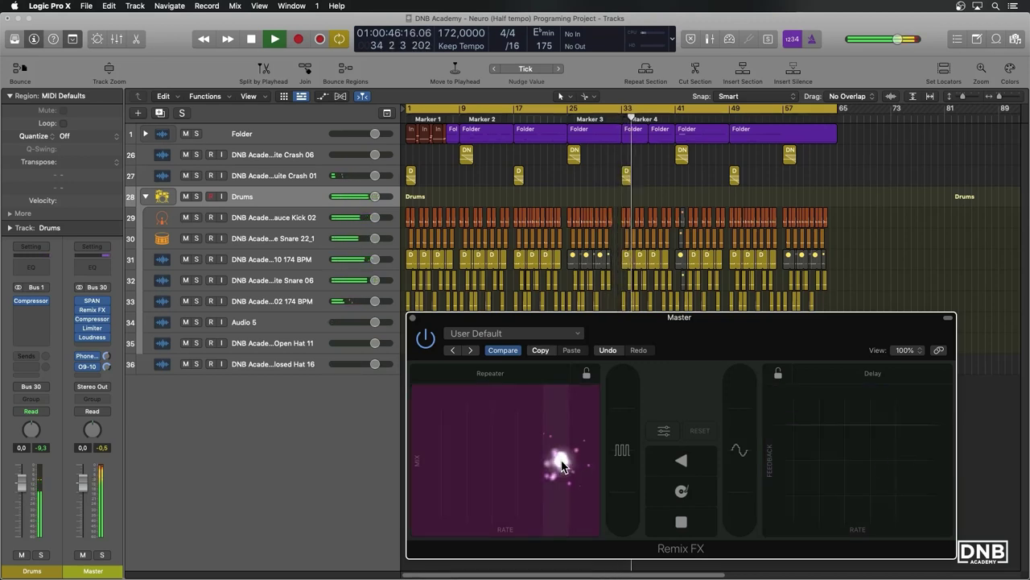
{"action": "left_click", "coordinate": [499, 460]}
{"action": "left_click_drag", "start_coordinate": [478, 462], "coordinate": [480, 491]}
{"action": "left_click", "coordinate": [533, 493]}
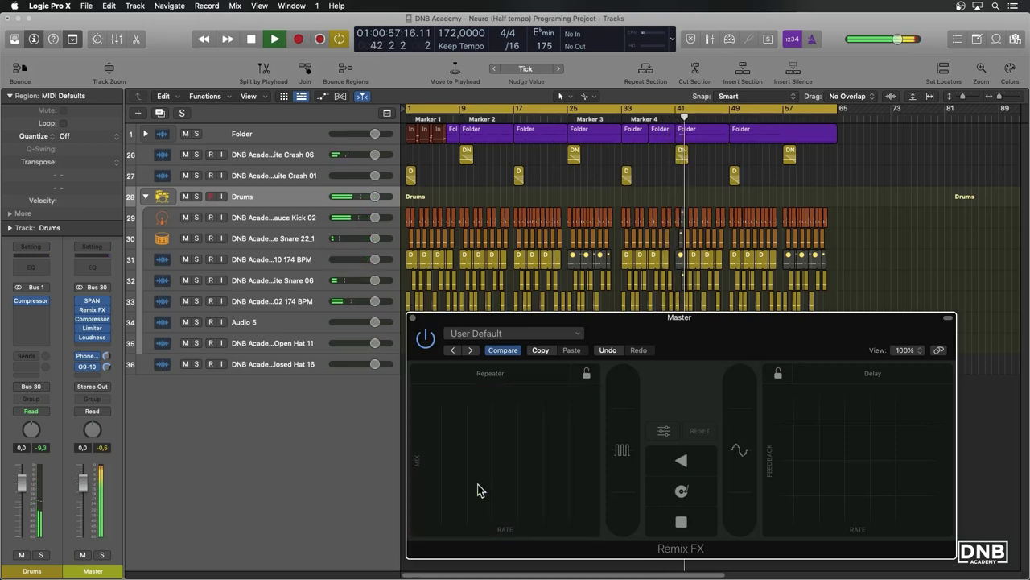
{"action": "left_click_drag", "start_coordinate": [478, 490], "coordinate": [490, 488]}
{"action": "left_click_drag", "start_coordinate": [561, 480], "coordinate": [455, 478]}
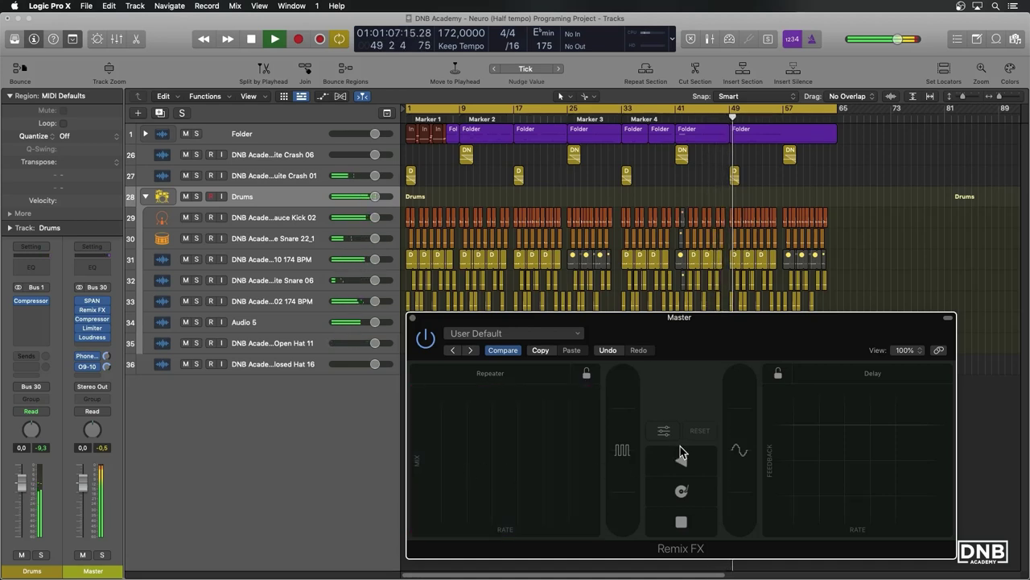
{"action": "left_click_drag", "start_coordinate": [742, 405], "coordinate": [758, 359]}
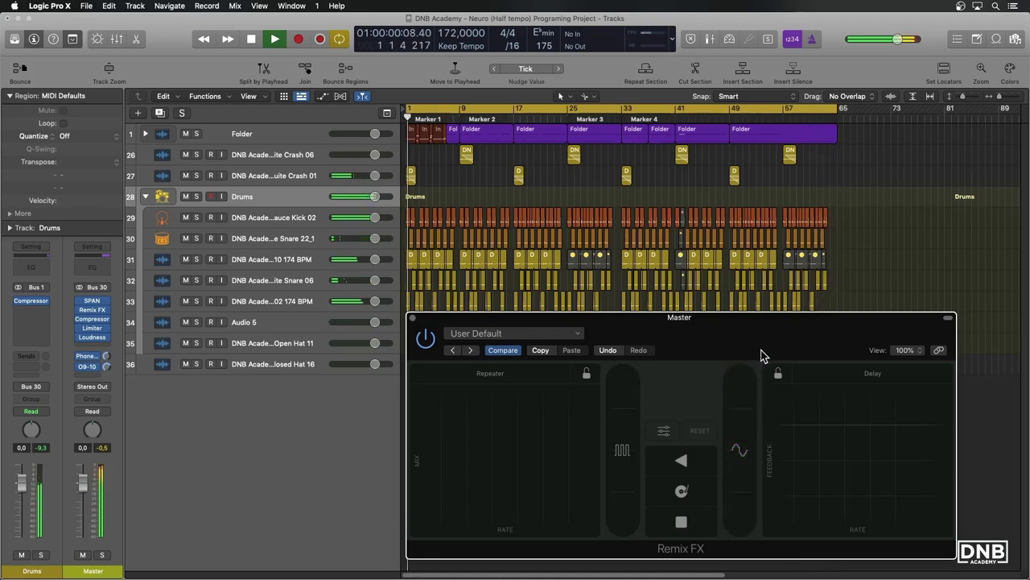
Stop playback, move the Remix FX window down and back up, and briefly try the filter.
{"action": "key", "text": "space"}
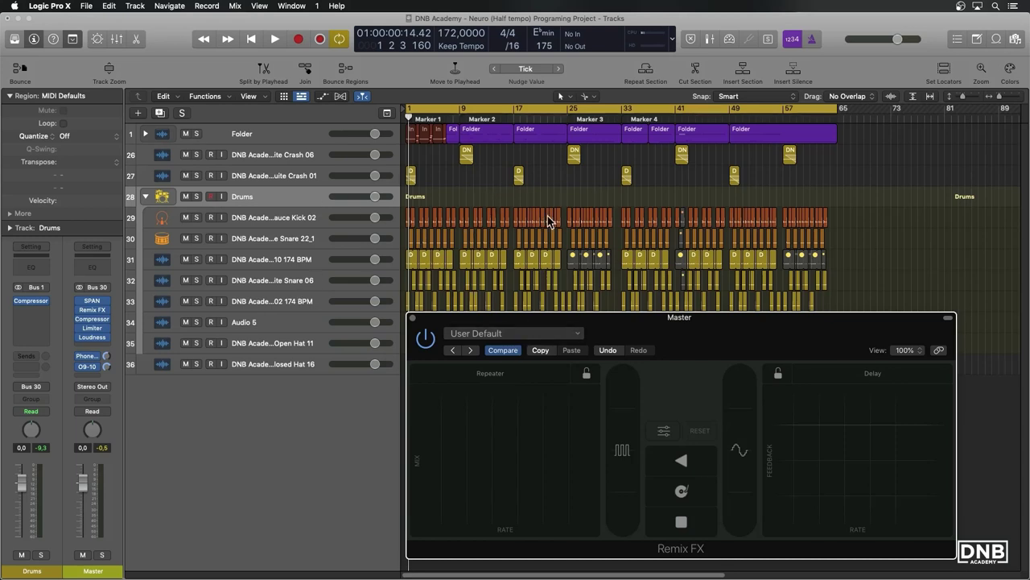
{"action": "left_click_drag", "start_coordinate": [516, 320], "coordinate": [501, 384]}
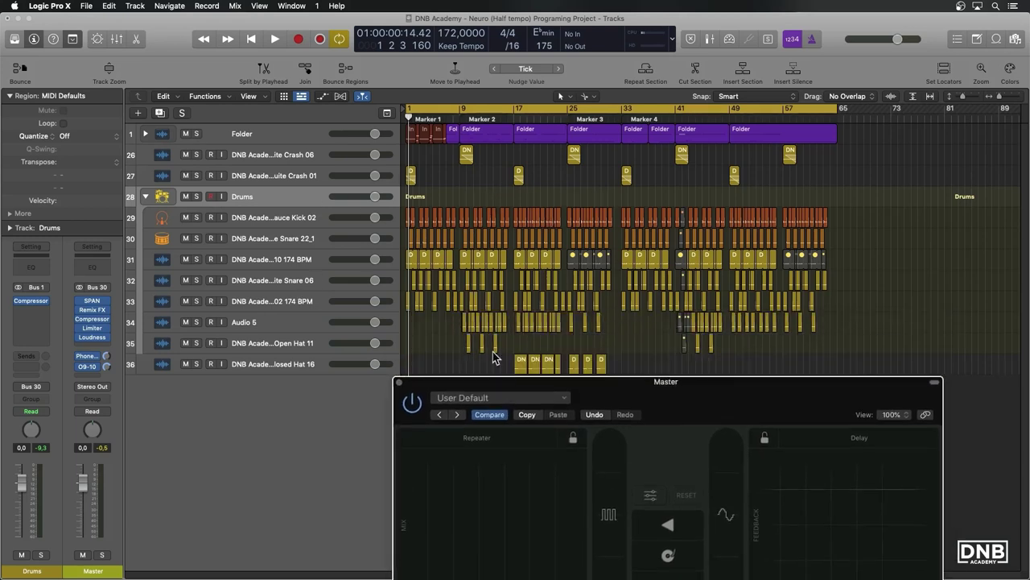
{"action": "left_click_drag", "start_coordinate": [636, 393], "coordinate": [629, 282]}
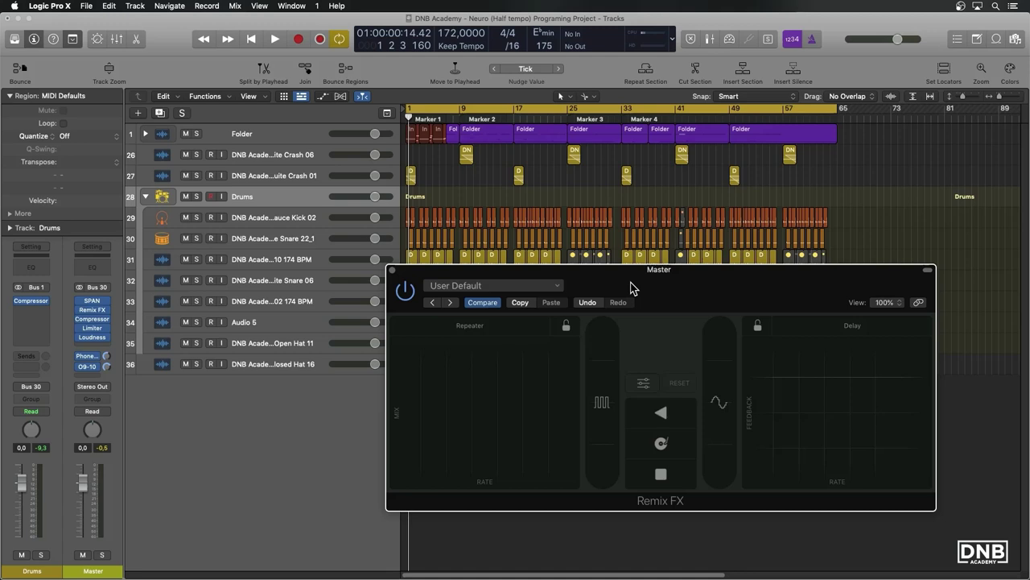
{"action": "left_click_drag", "start_coordinate": [728, 354], "coordinate": [717, 471]}
Close Remix FX and enlarge the track rows with Command-Down Arrow to show full names.
{"action": "left_click", "coordinate": [392, 269]}
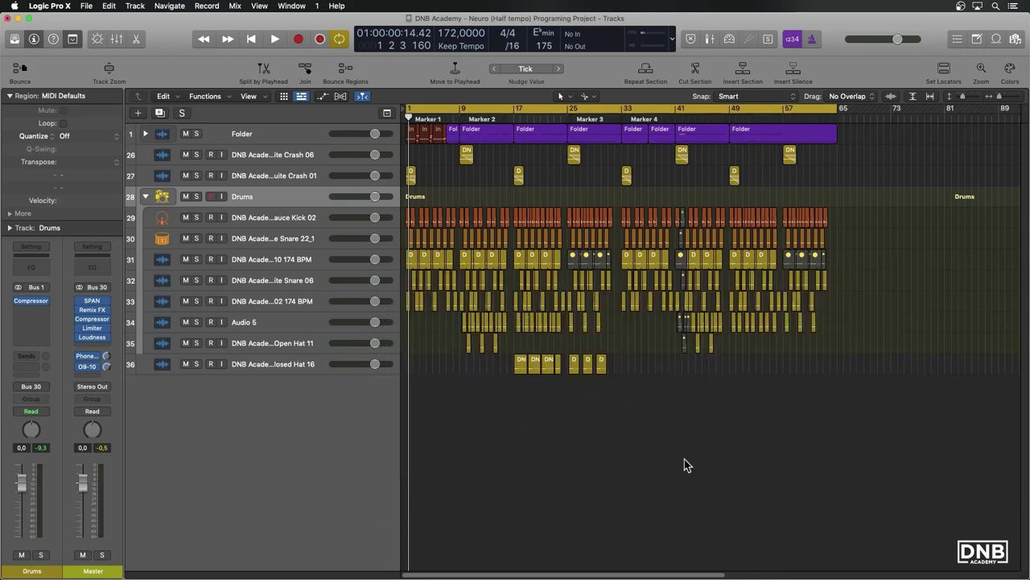
{"action": "key", "text": "super+Down"}
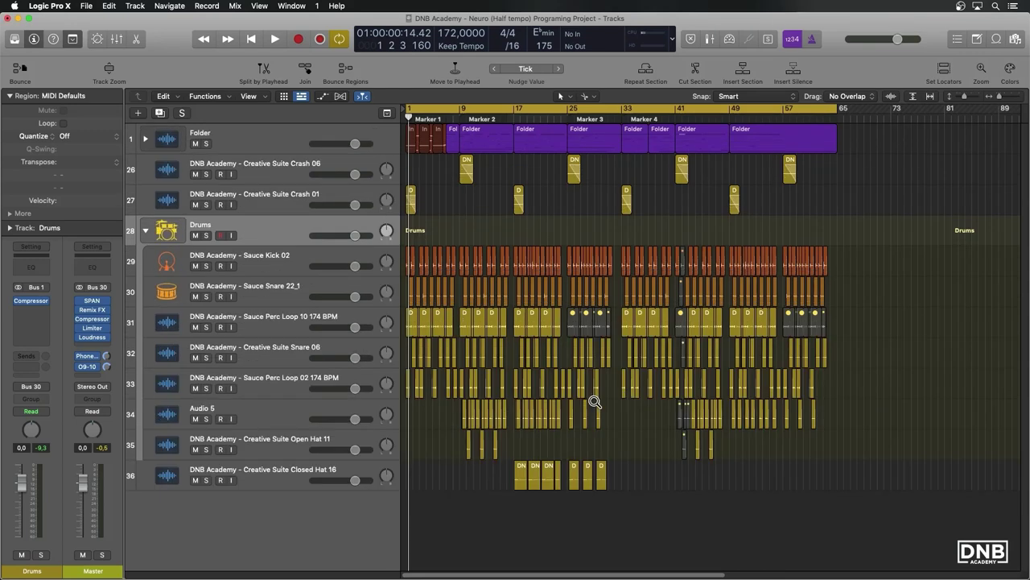